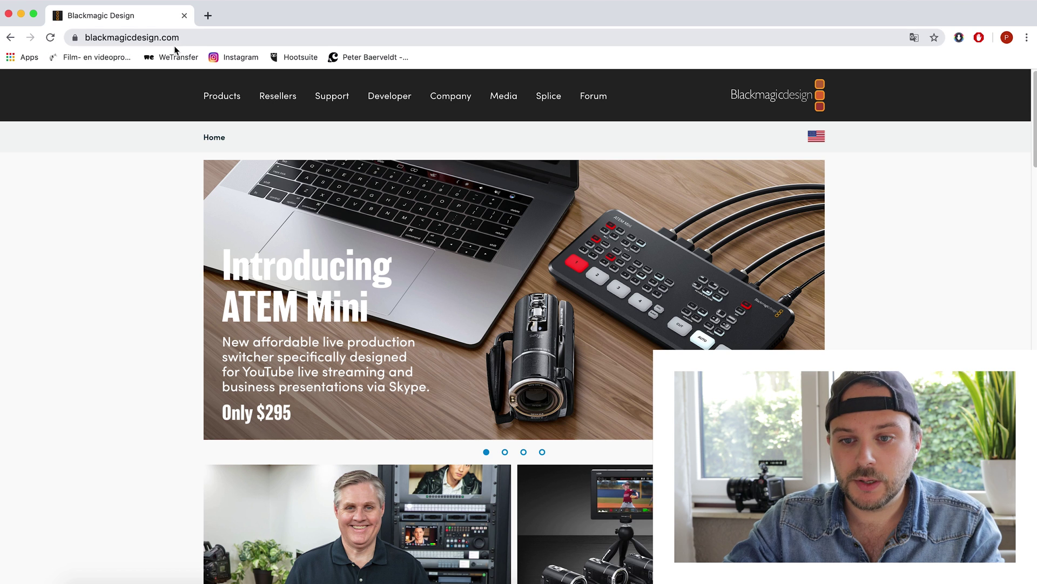
From Blackmagic Support, start the Mac OS X download of Blackmagic RAW 1.5
left_click(340, 105)
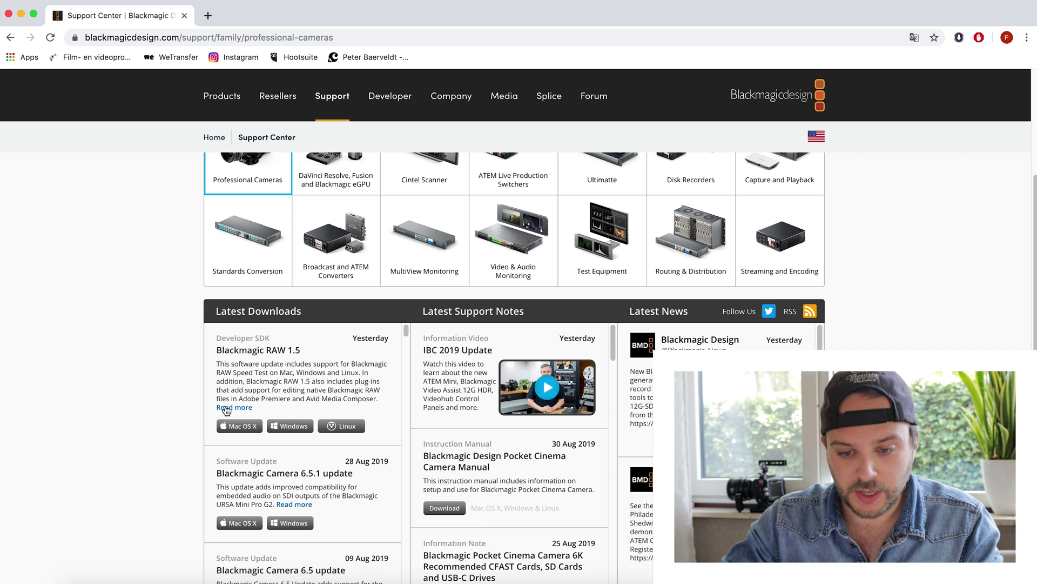
left_click(235, 427)
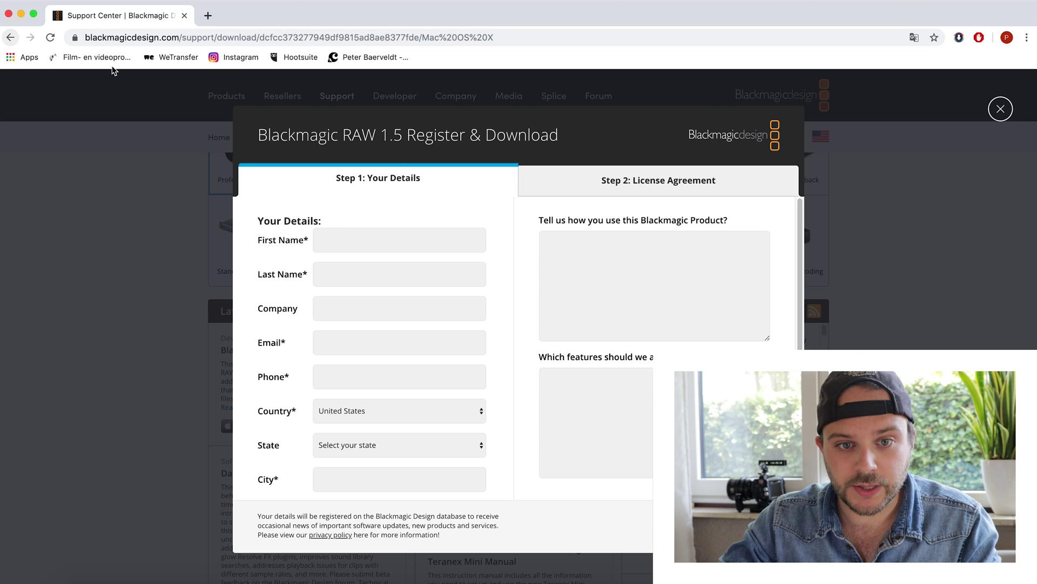
Close the browser and extract the Blackmagic RAW Macintosh zip on the filmästare drive
left_click(8, 17)
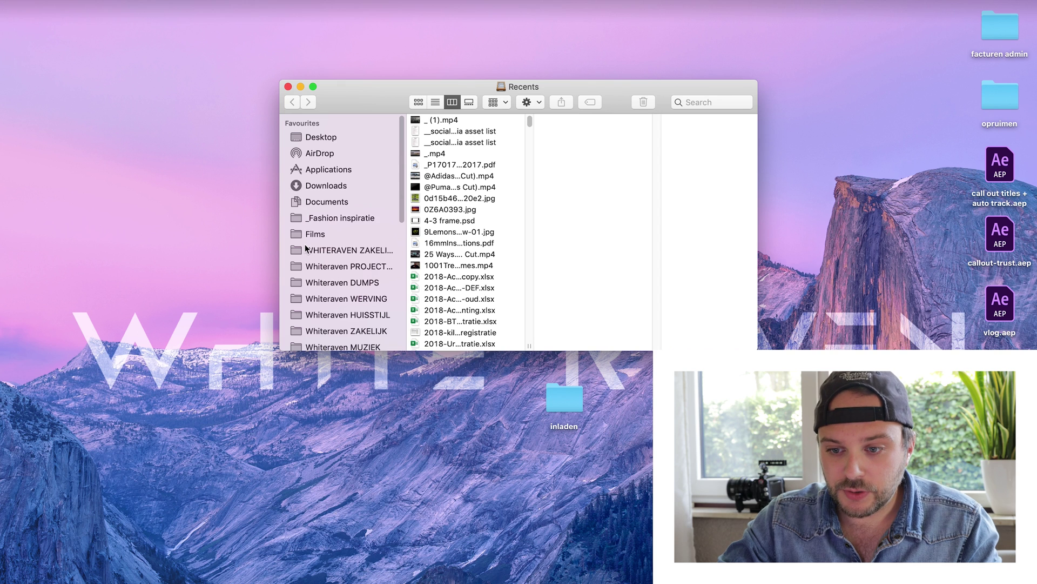
scroll(326, 229, "down", 5)
scroll(340, 196, "up", 2)
left_click(318, 332)
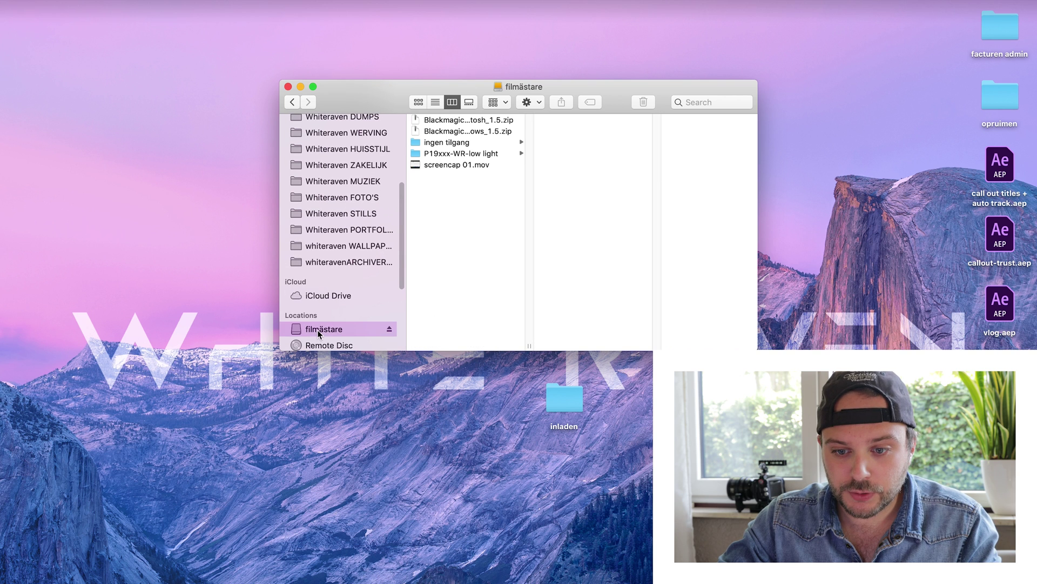
left_click(461, 120)
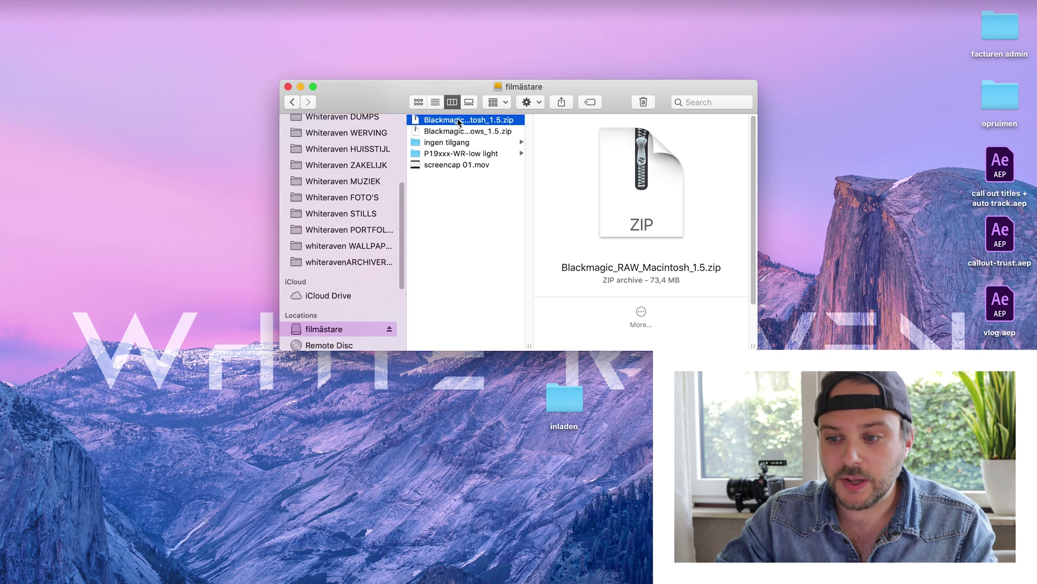
double_click(457, 121)
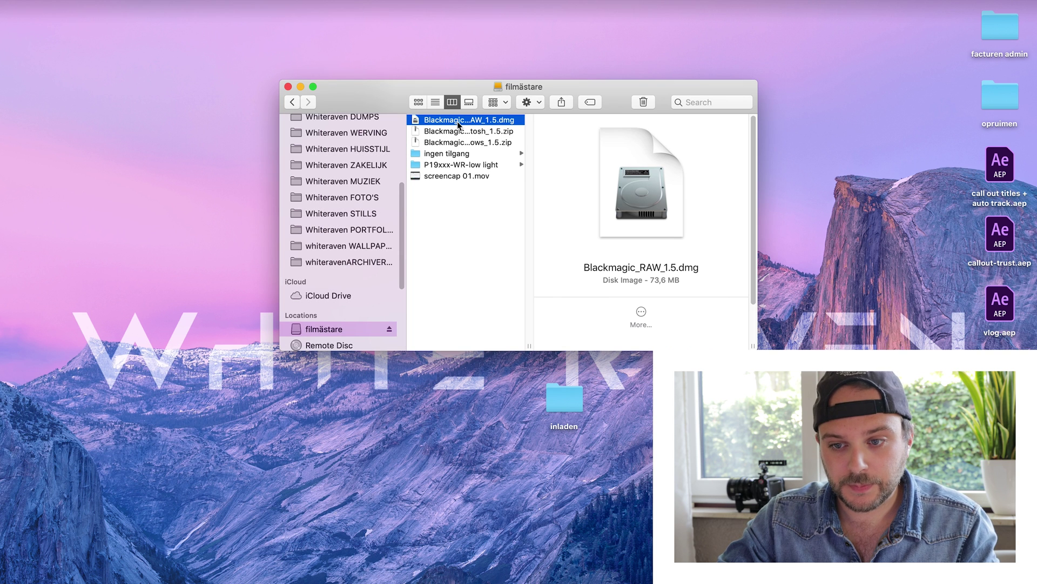
Mount Blackmagic_RAW_1.5.dmg and run the installer through Read Me and licence agreement
double_click(457, 121)
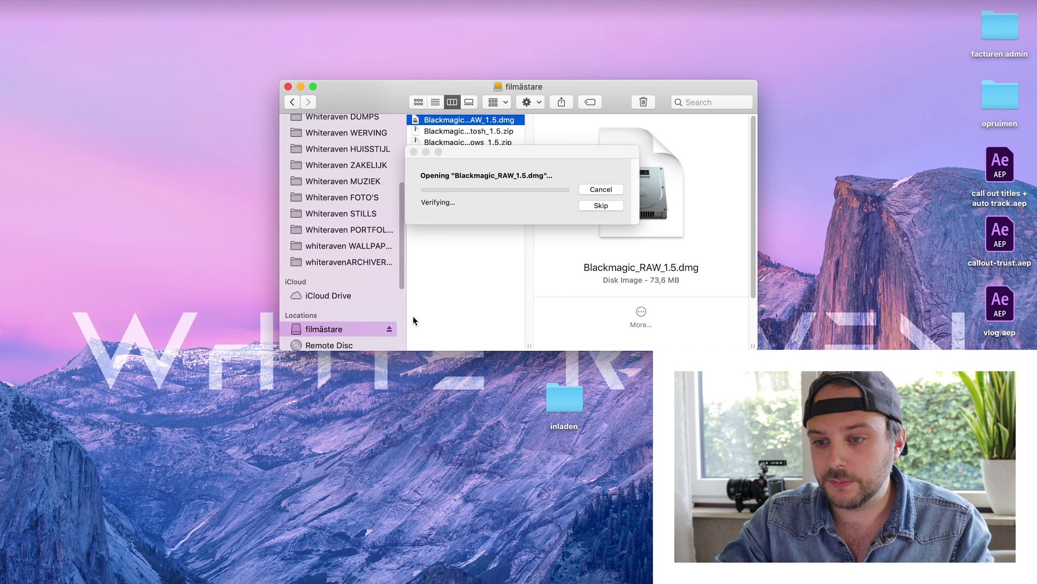
left_click_drag(503, 151, 150, 121)
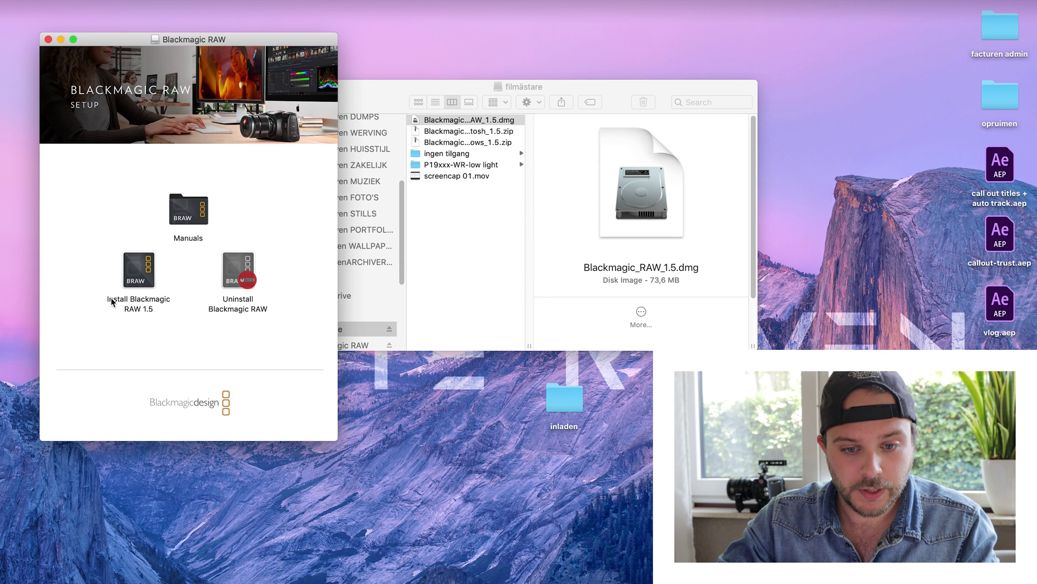
double_click(139, 270)
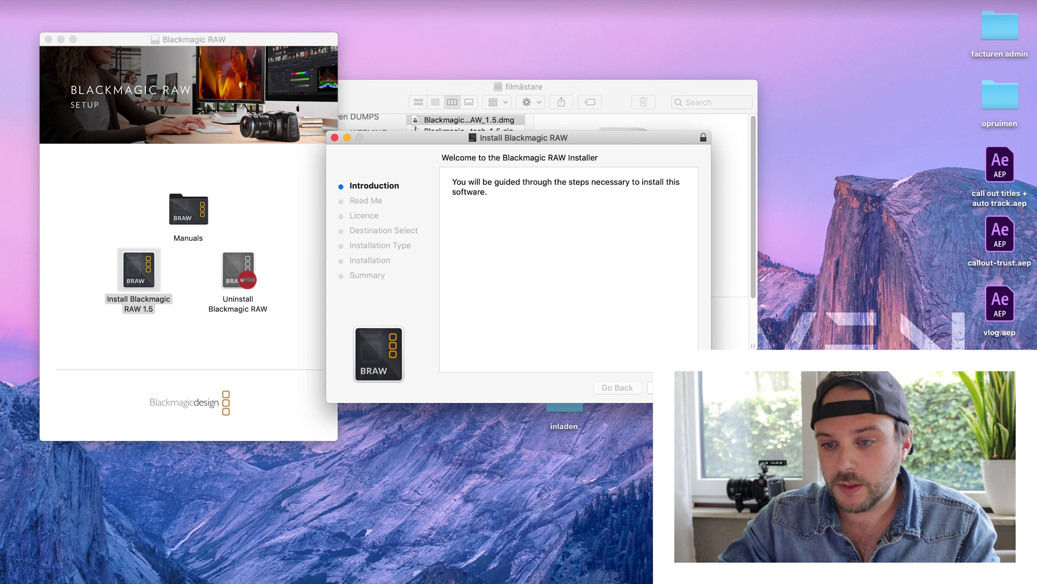
key("Return")
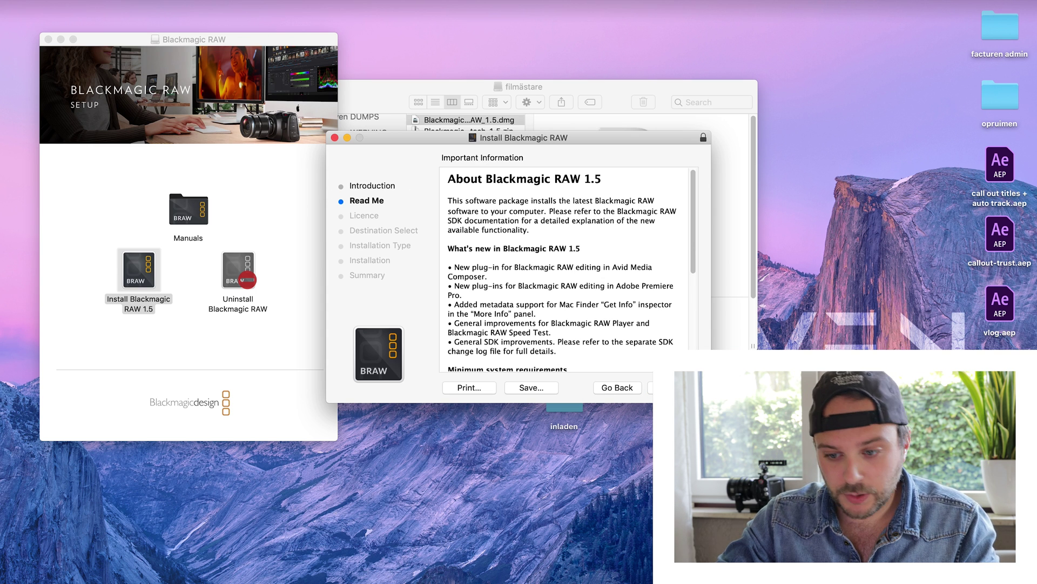
key("Return")
key("Return")
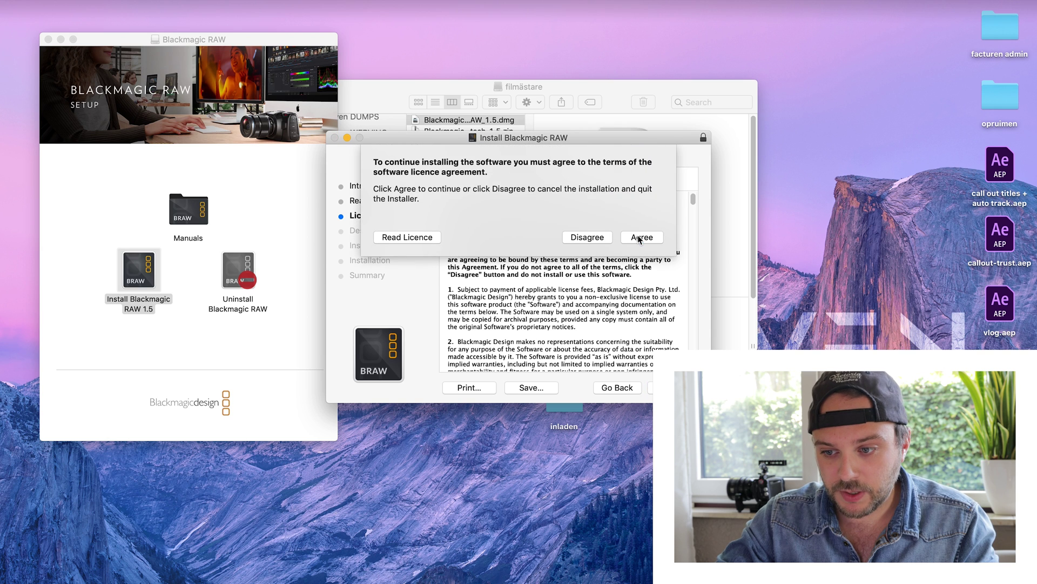
left_click(639, 238)
key("Return")
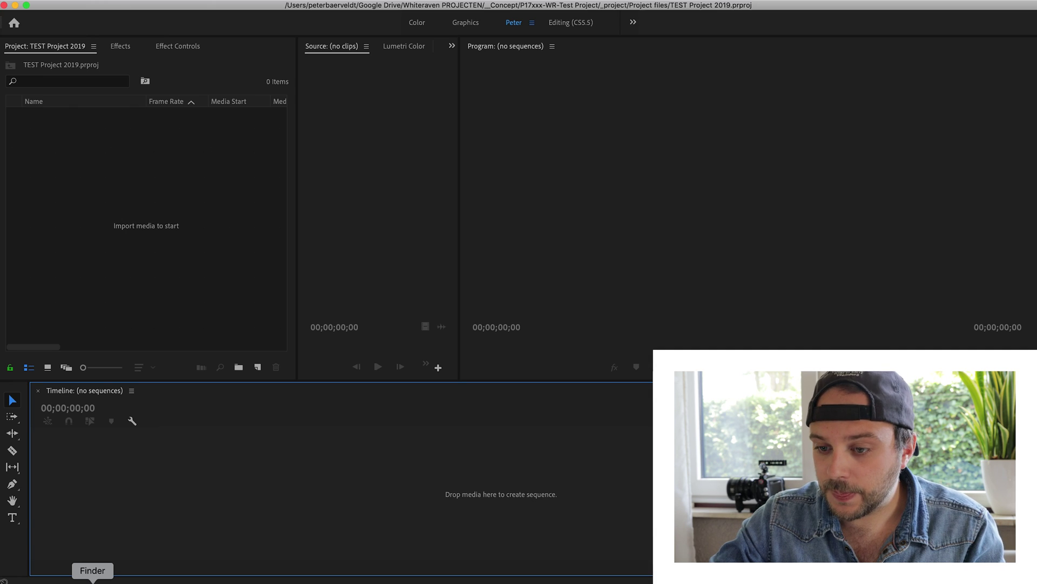
Import BRAW clips C032–C049 from Finder into a new sequence and scrub through it
left_click(92, 581)
left_click_drag(421, 85, 659, 11)
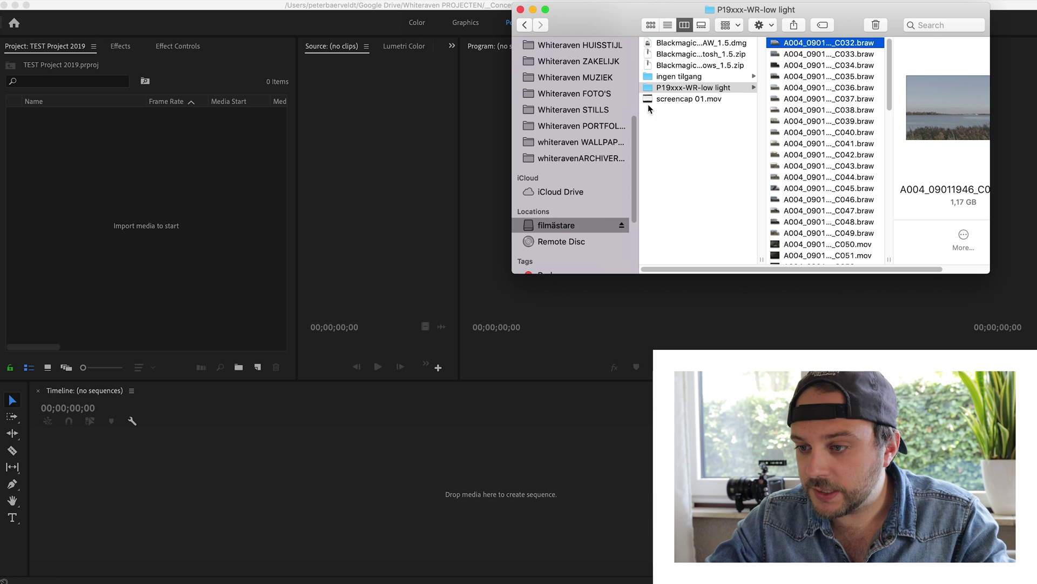
scroll(832, 189, "right", 1)
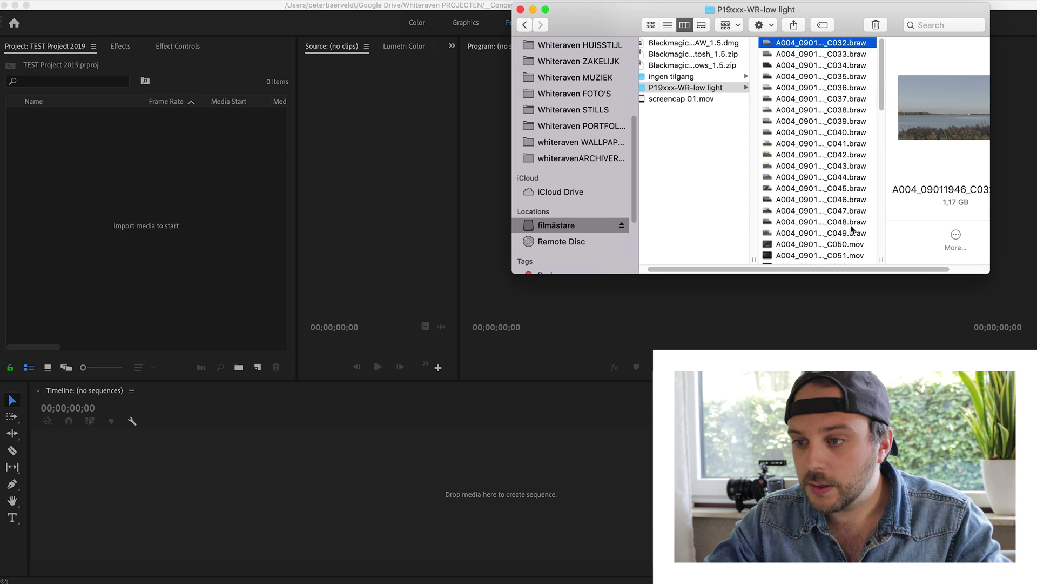
scroll(855, 162, "down", 3)
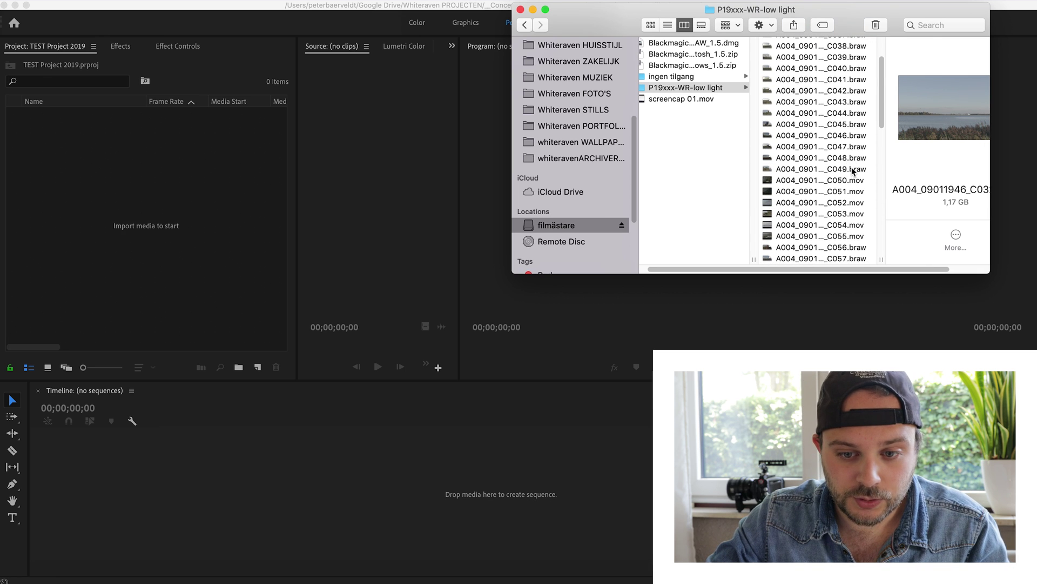
left_click(853, 171, "shift")
mouse_move(852, 171)
left_mouse_down()
mouse_move(225, 211)
mouse_move(183, 225)
left_mouse_up()
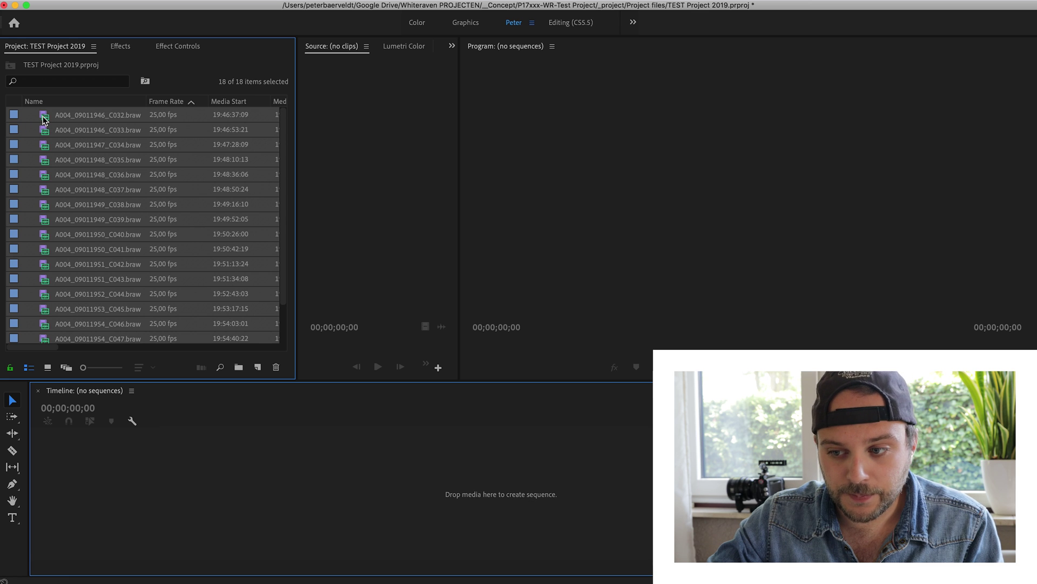
left_click_drag(149, 493, 150, 493)
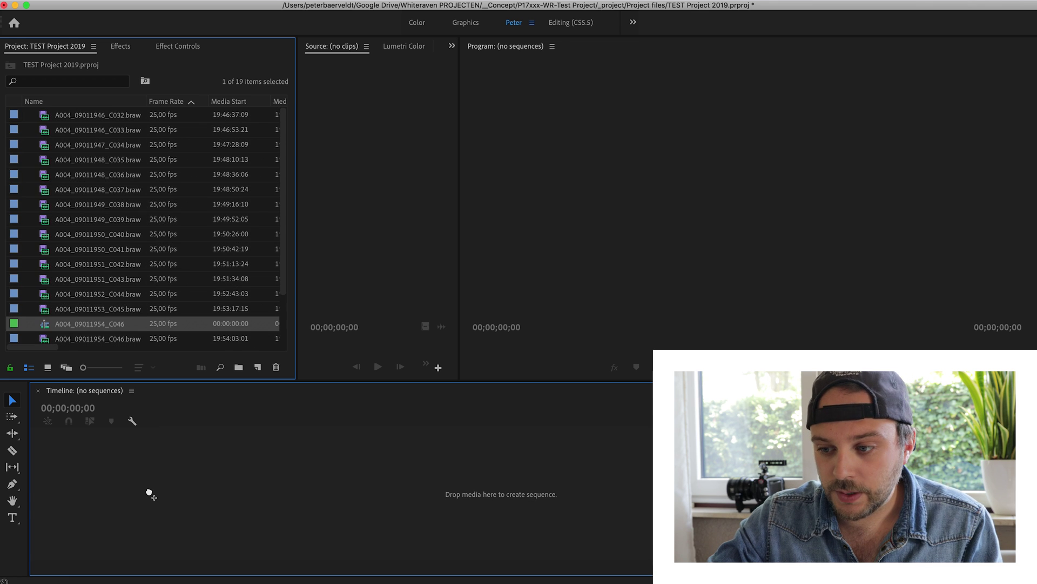
left_click_drag(210, 430, 414, 401)
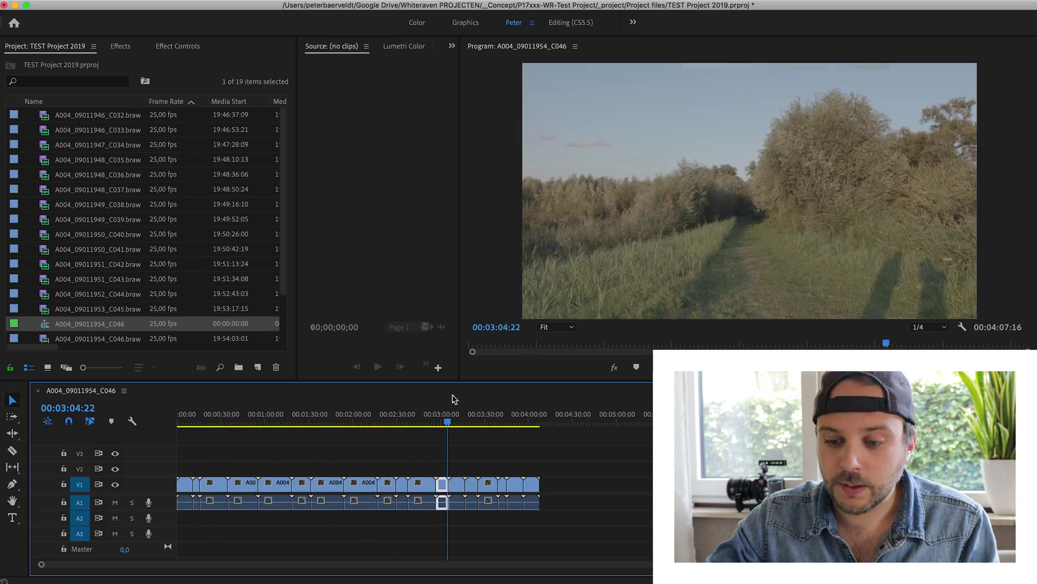
Load clip C047 into Effect Controls and set Blackmagic RAW Decode Using to Clip
left_click_drag(414, 401, 518, 391)
double_click(386, 483)
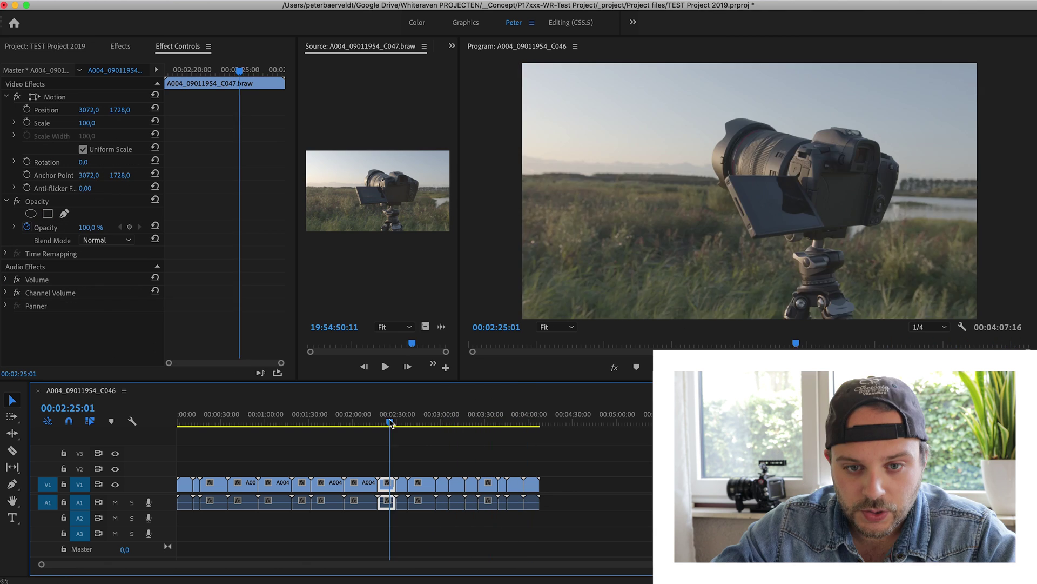
left_click_drag(384, 422, 391, 424)
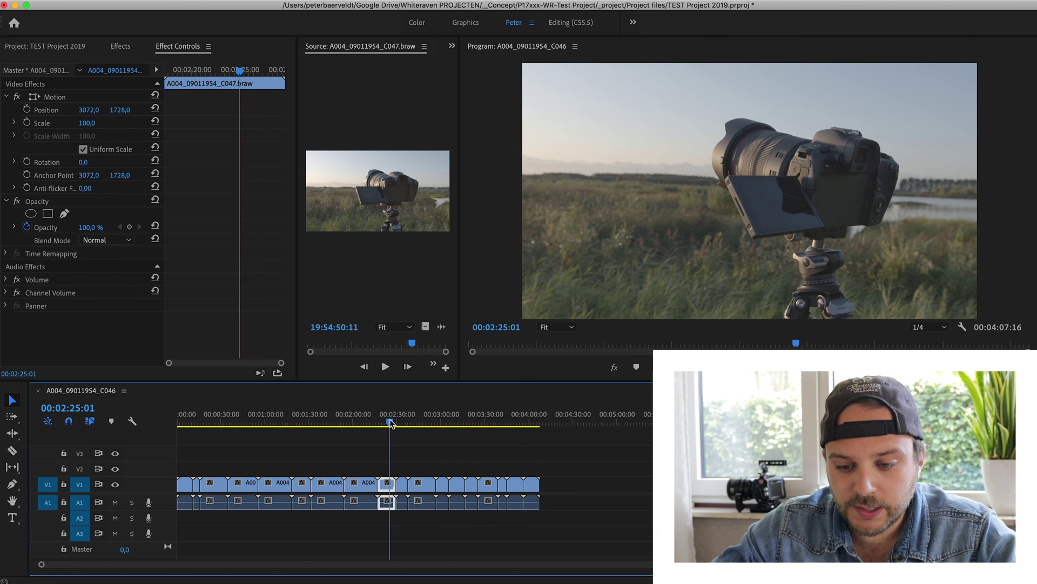
left_click(34, 71)
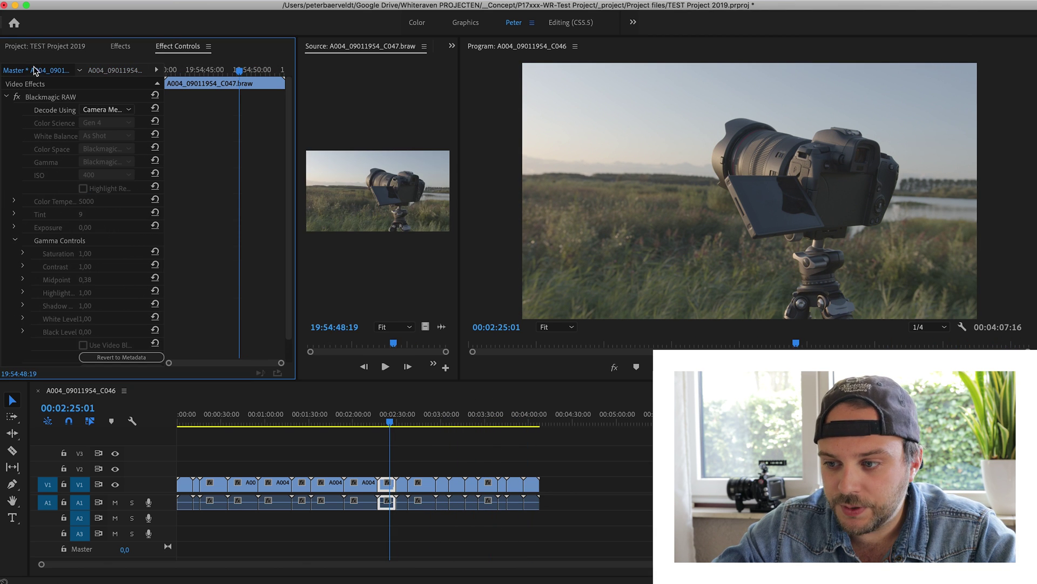
left_click(105, 110)
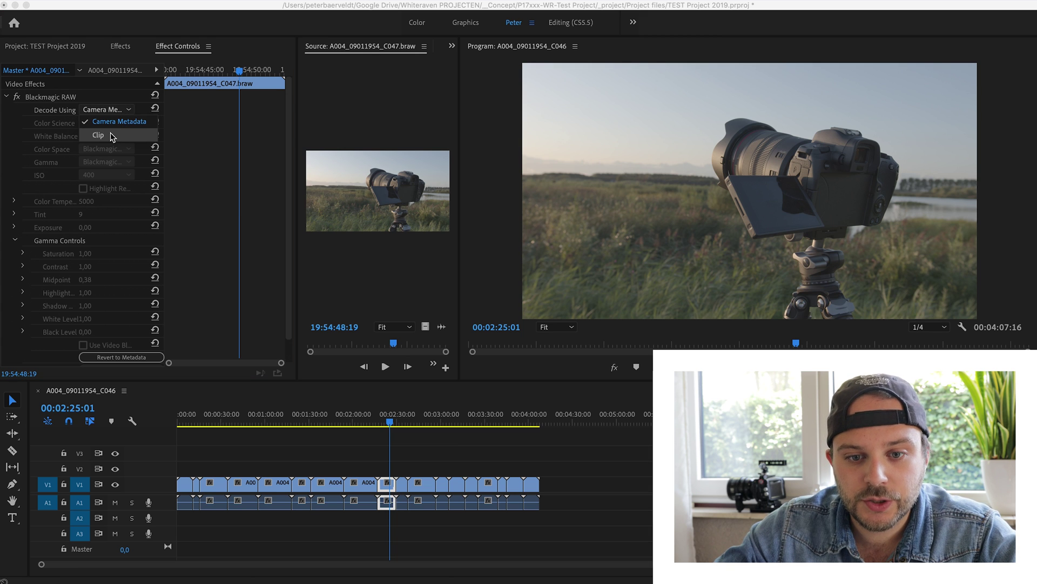
left_click(112, 136)
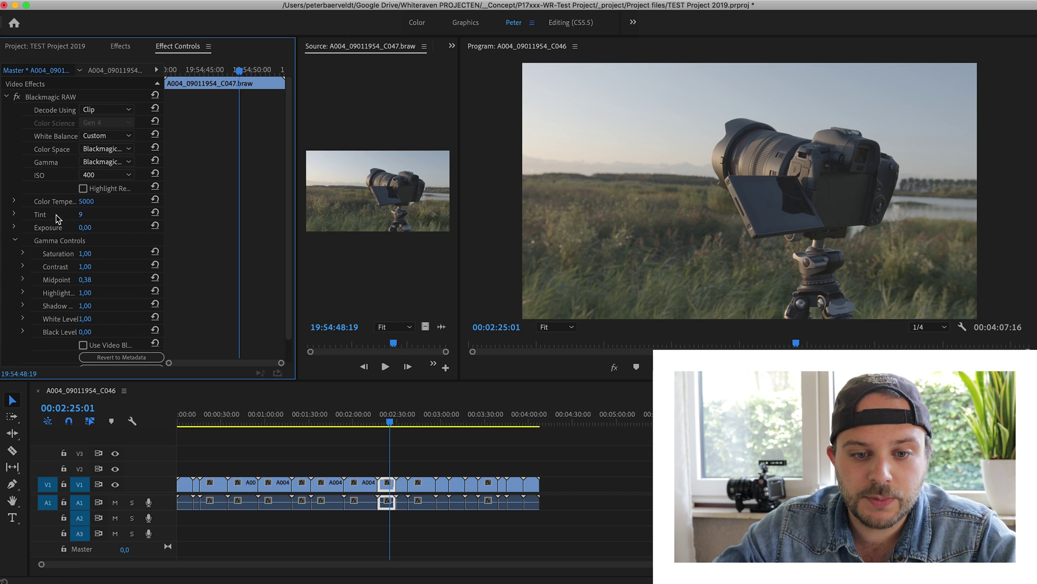
scroll(61, 238, "down", 2)
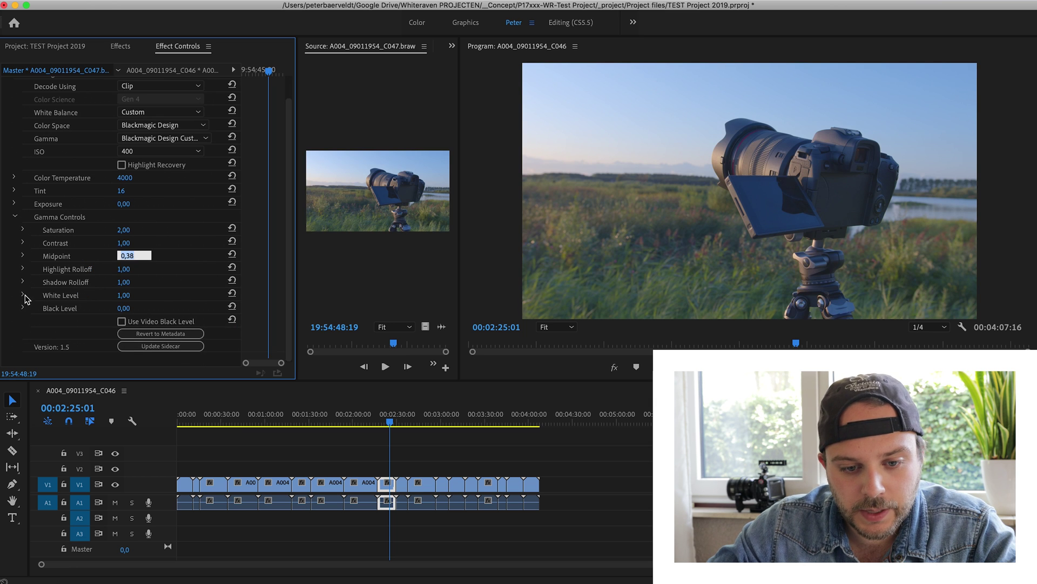
Raise White Level to 1,03 and lower Black Level to -0,15
left_click(25, 296)
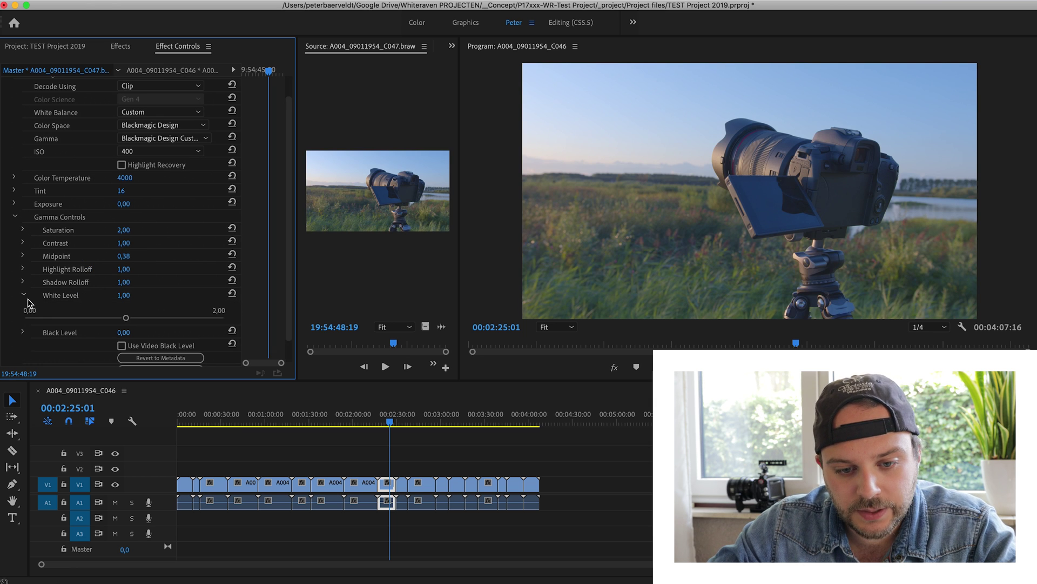
mouse_move(122, 320)
left_mouse_down()
mouse_move(43, 318)
mouse_move(219, 319)
mouse_move(268, 308)
mouse_move(128, 313)
left_mouse_up()
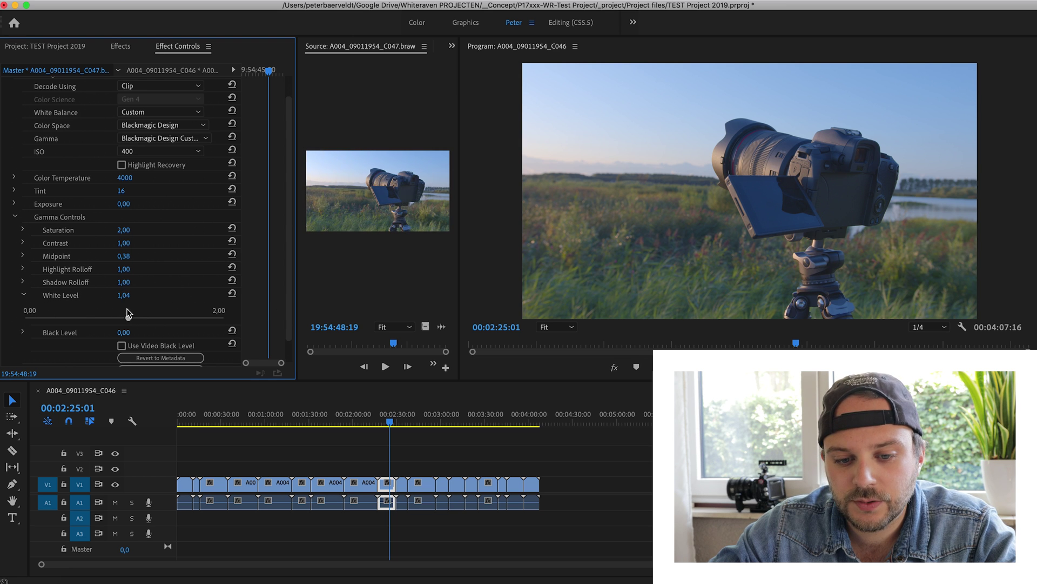
left_click(24, 295)
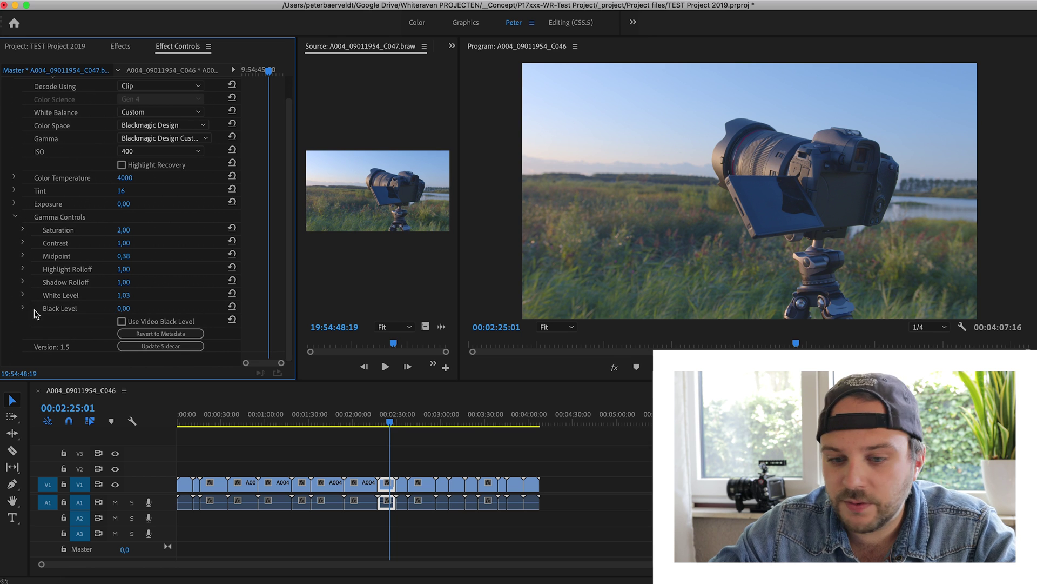
left_click(23, 308)
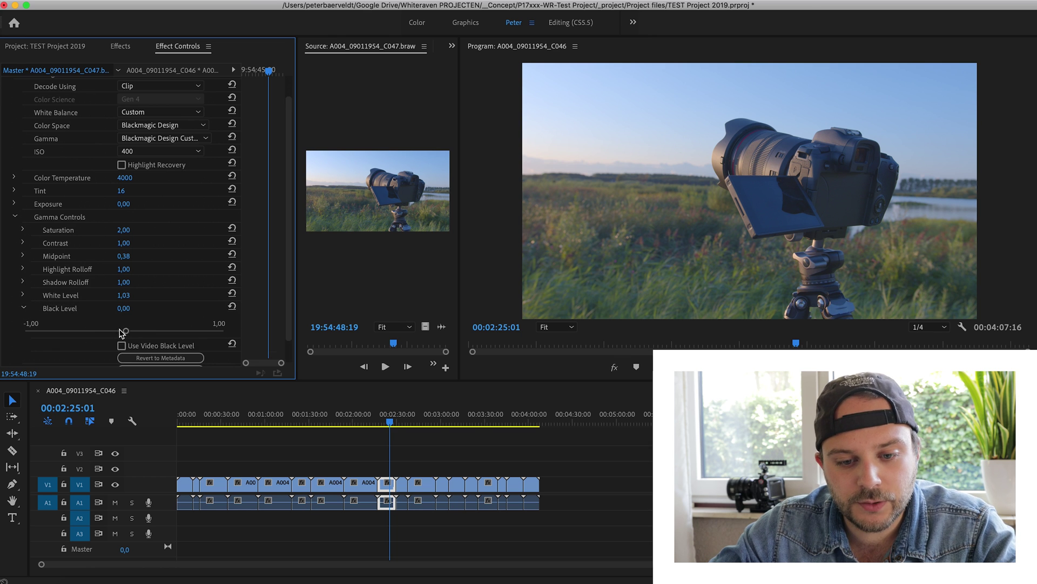
left_click_drag(124, 331, 110, 332)
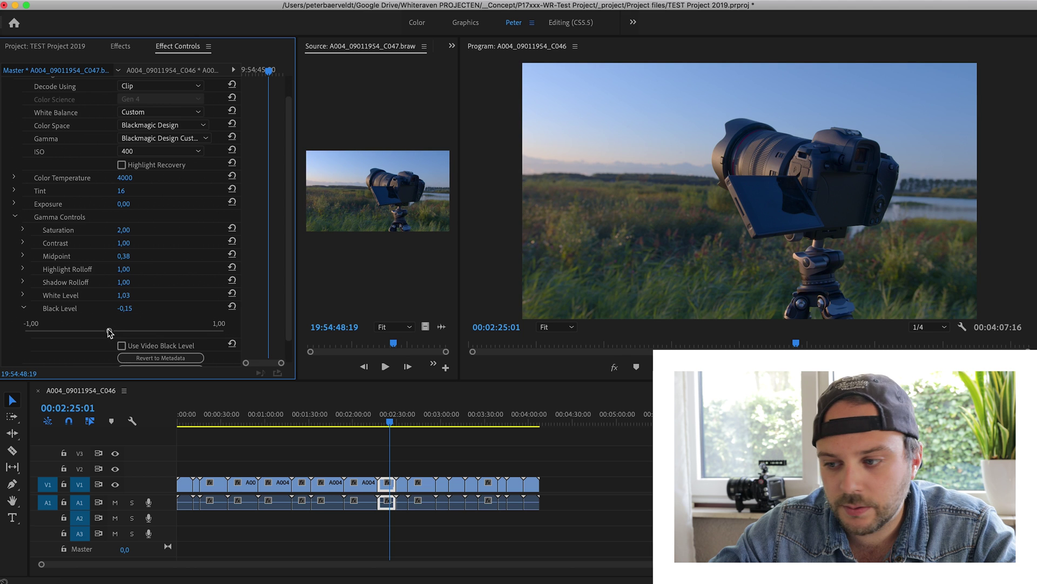
left_click(24, 308)
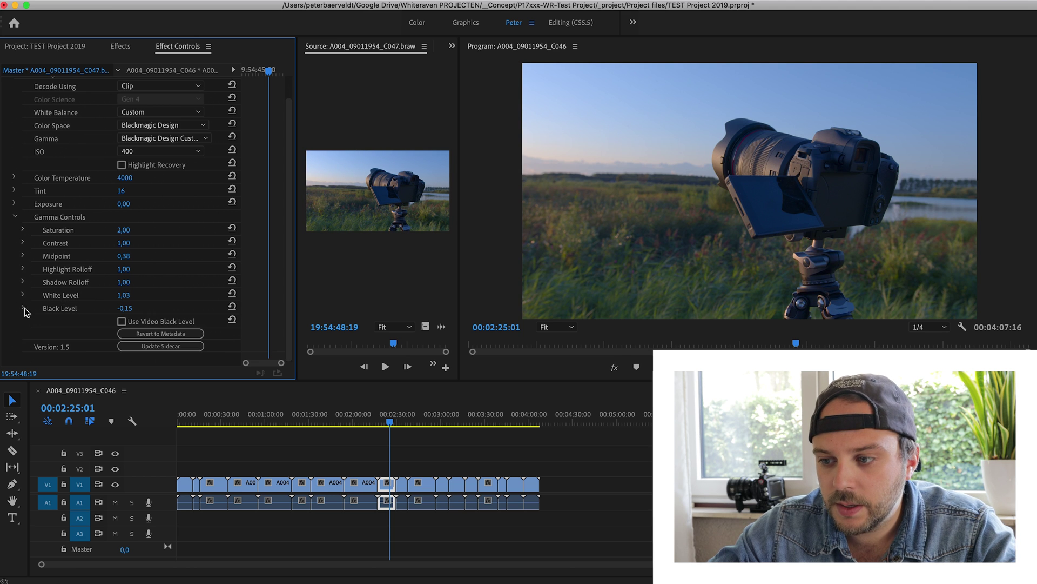
Lower Shadow Rolloff to 0,70 and ease Highlight Rolloff to about 1,49
left_click(23, 281)
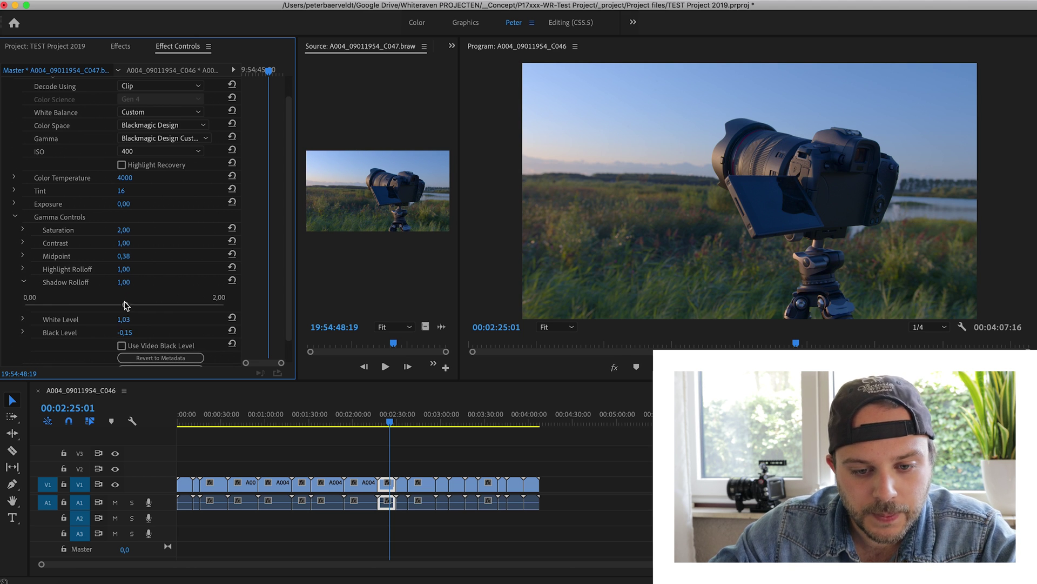
left_click_drag(124, 303, 93, 301)
left_click(23, 268)
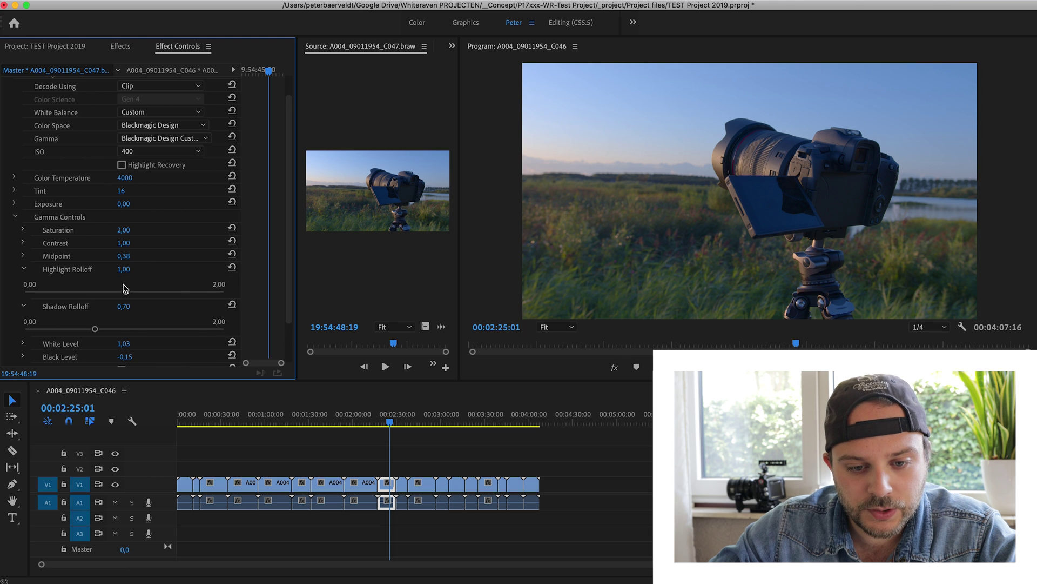
left_click_drag(201, 292, 198, 295)
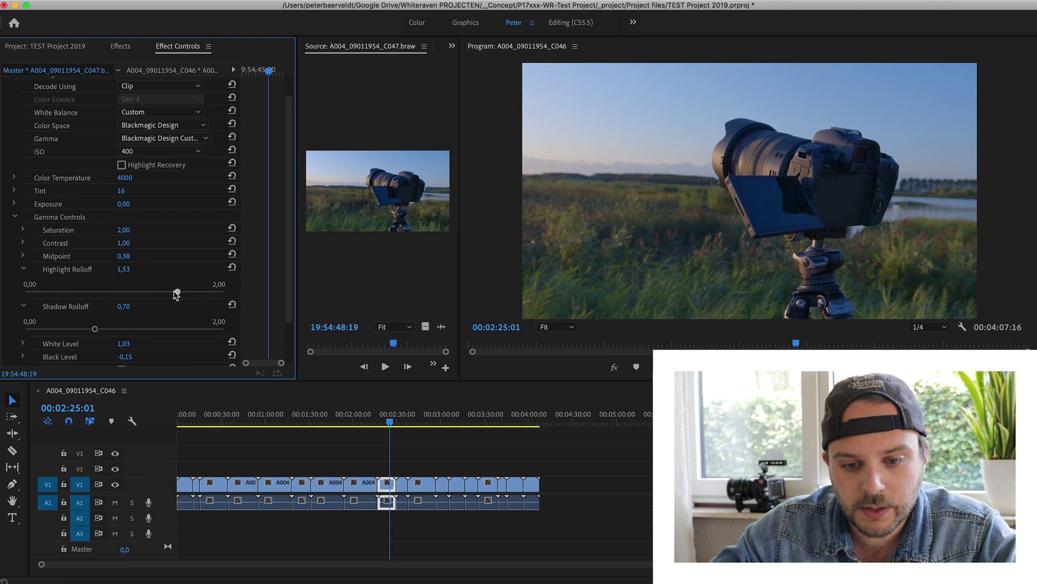